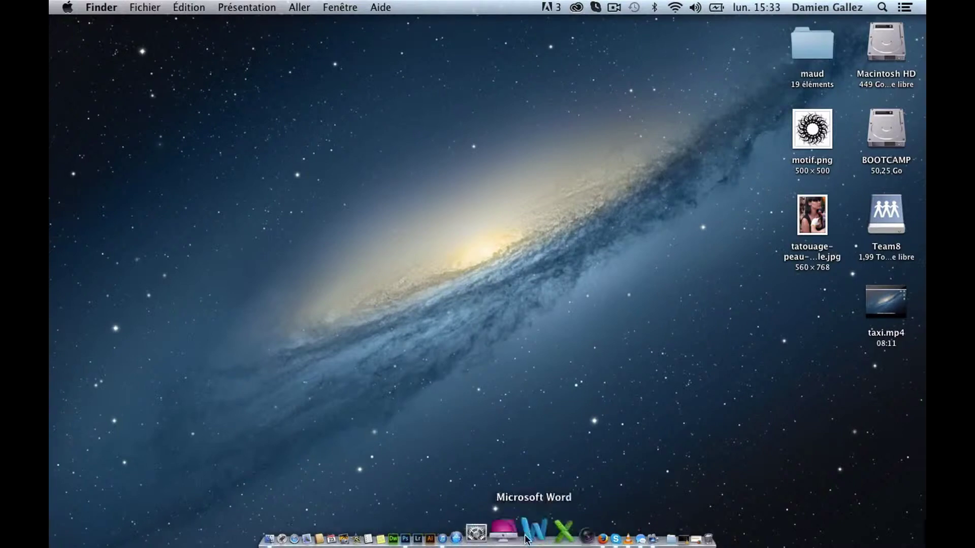
# Launch Photoshop and open tatouage-peau-originale.jpg from the Bureau folder
pyautogui.click(444, 528)
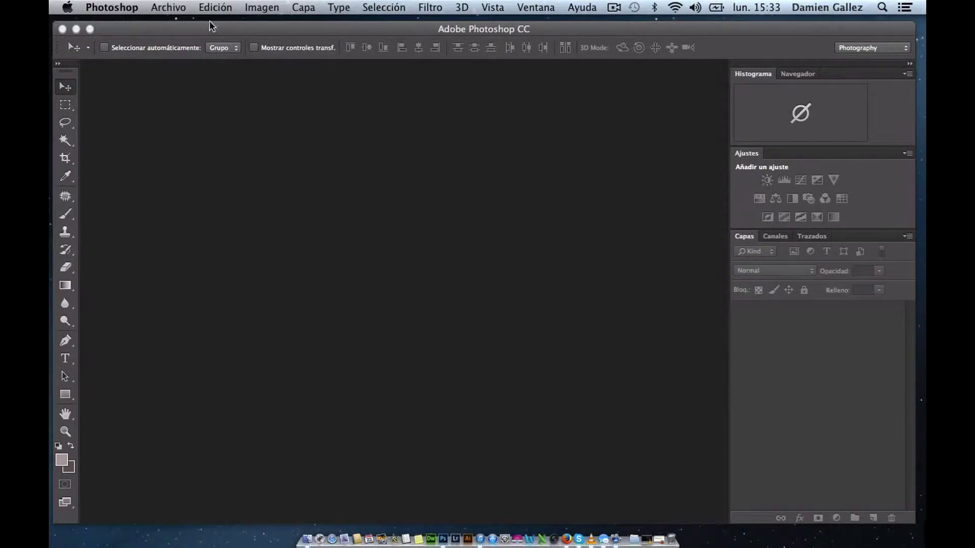
pyautogui.click(170, 9)
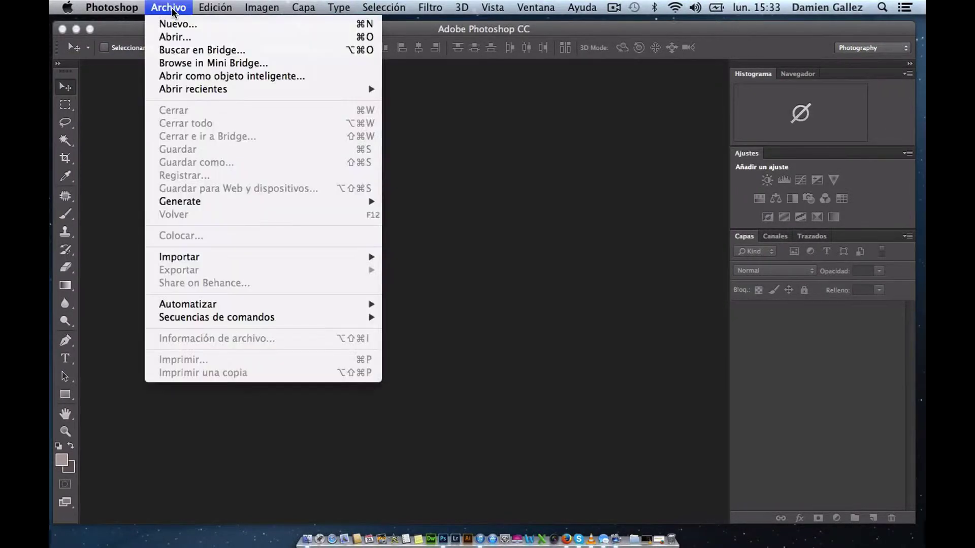
pyautogui.click(187, 37)
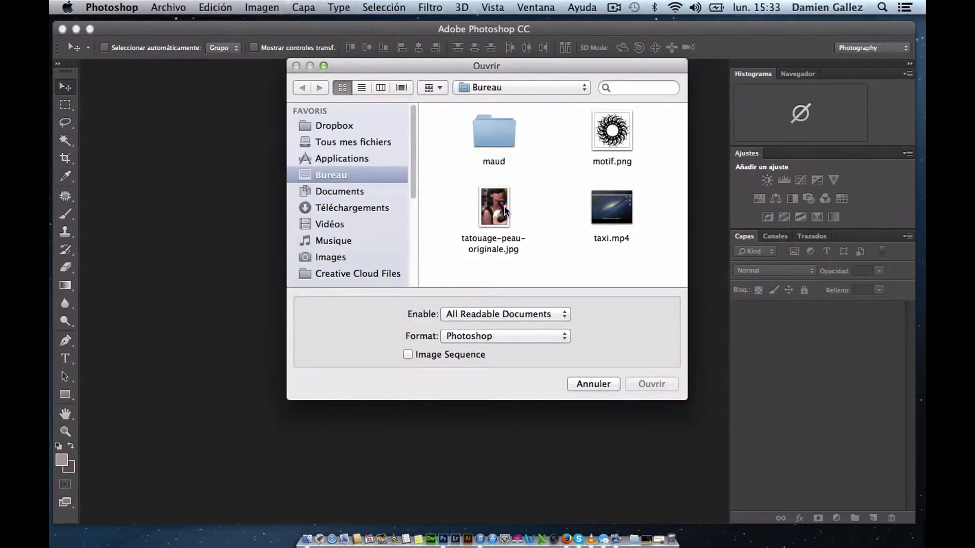
pyautogui.doubleClick(505, 210)
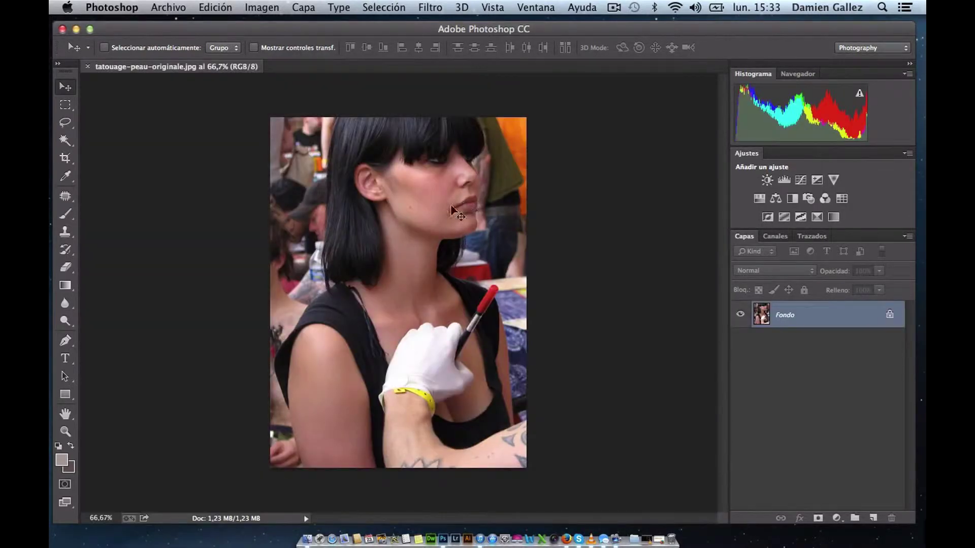
pyautogui.click(171, 16)
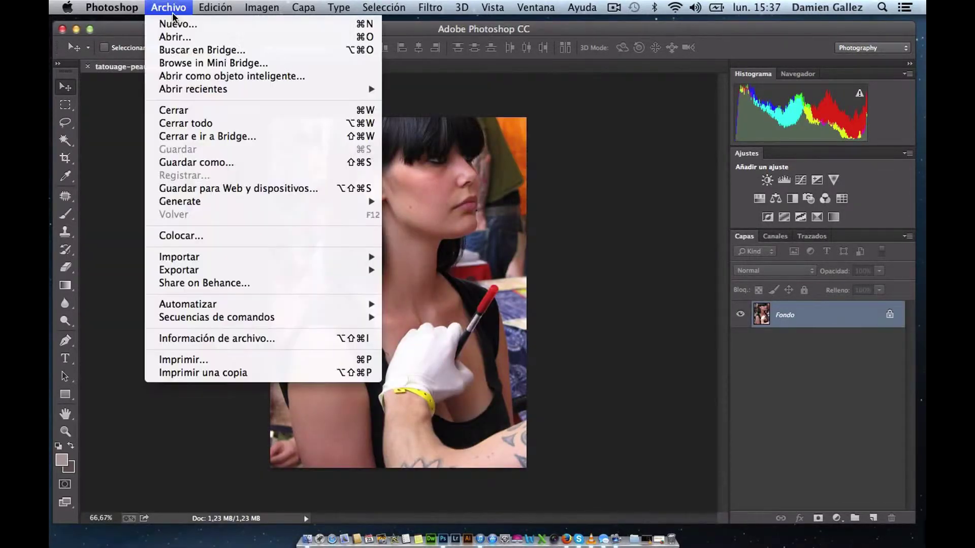
# Open motif.png as a second document and select its entire canvas
pyautogui.click(179, 38)
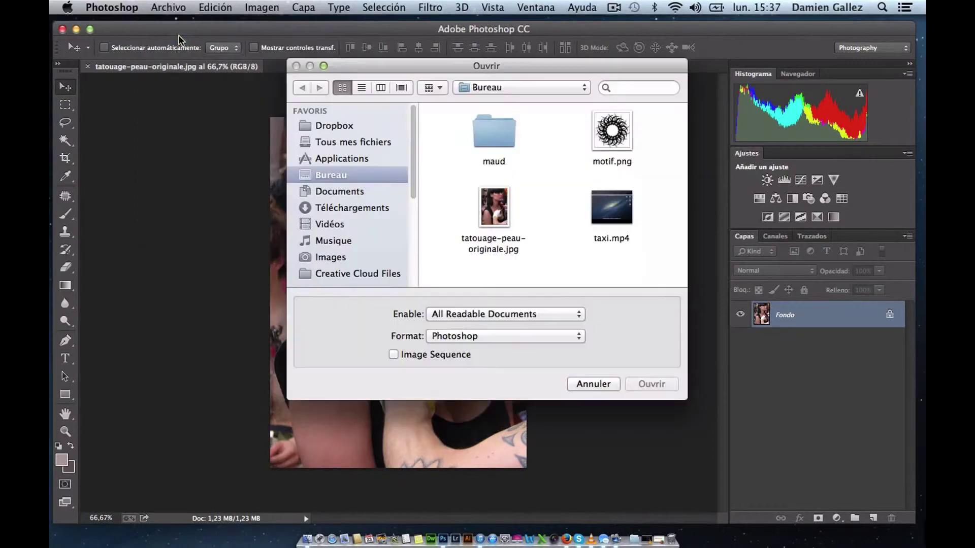
pyautogui.click(615, 136)
pyautogui.doubleClick(616, 137)
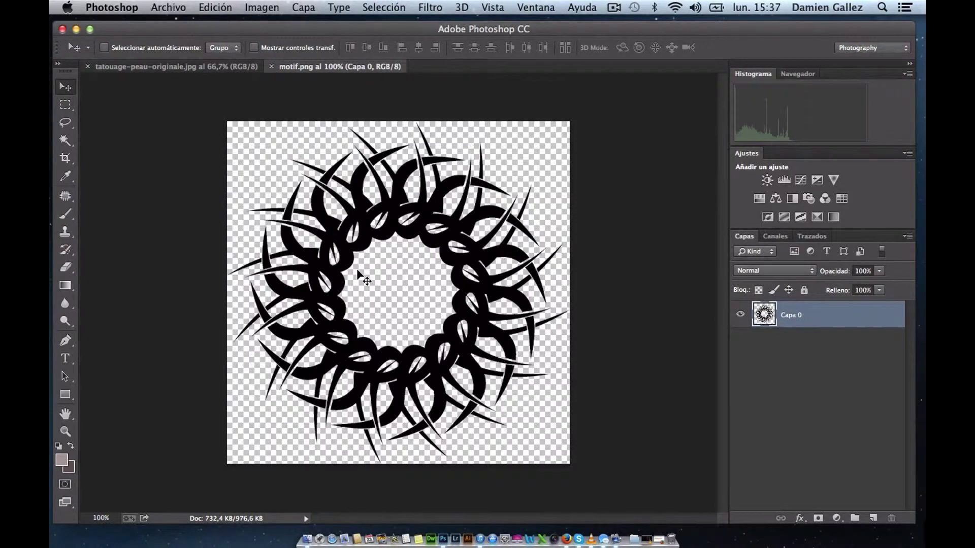
pyautogui.press('super+a')
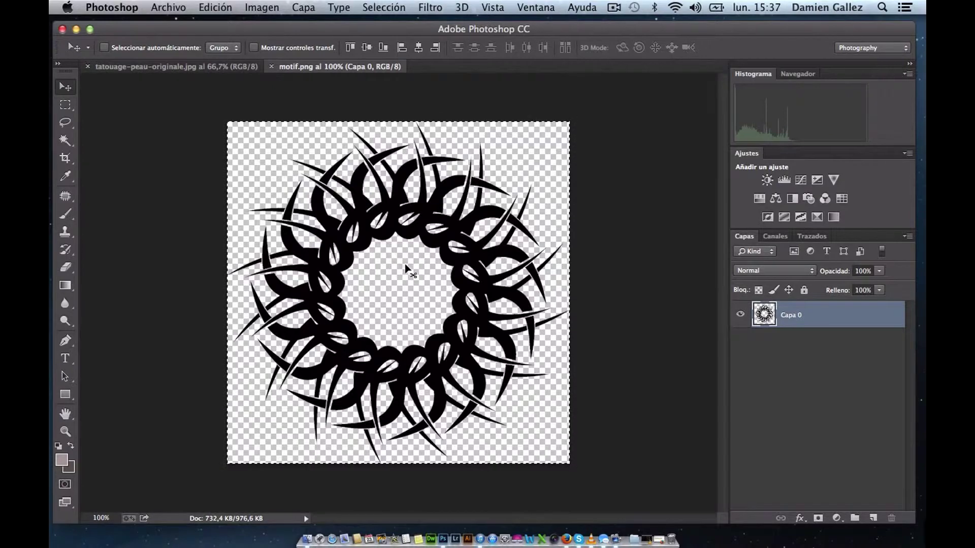
# Paste the tribal motif into the tatouage-peau-originale.jpg portrait as layer Capa 1
pyautogui.click(185, 68)
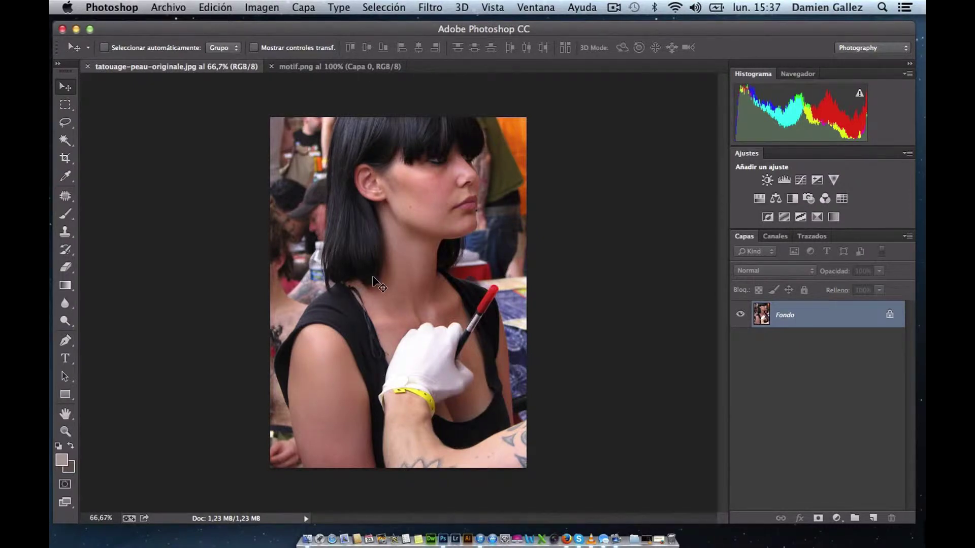
pyautogui.press('super+v')
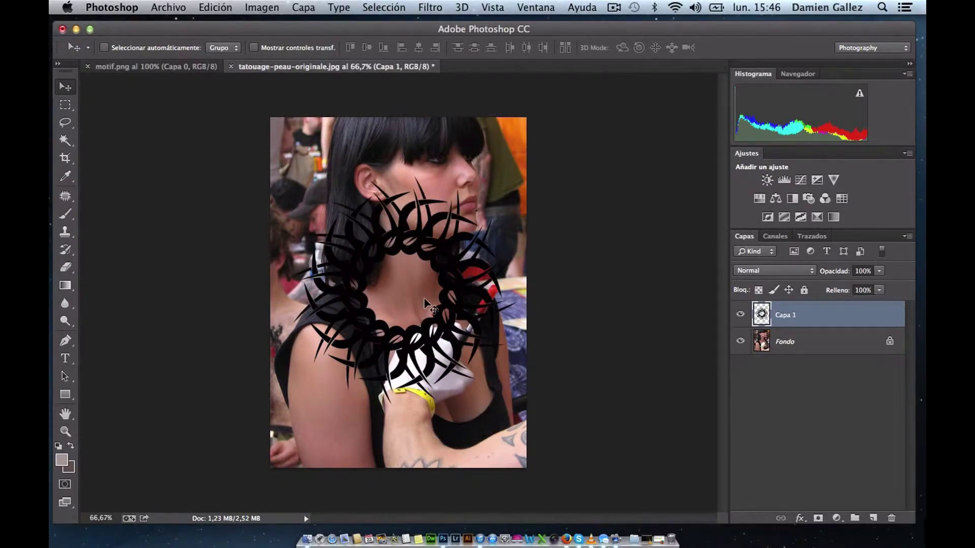
# Put Capa 1 into Transformación libre with its transform box showing
pyautogui.hotkey('ctrl', 't')
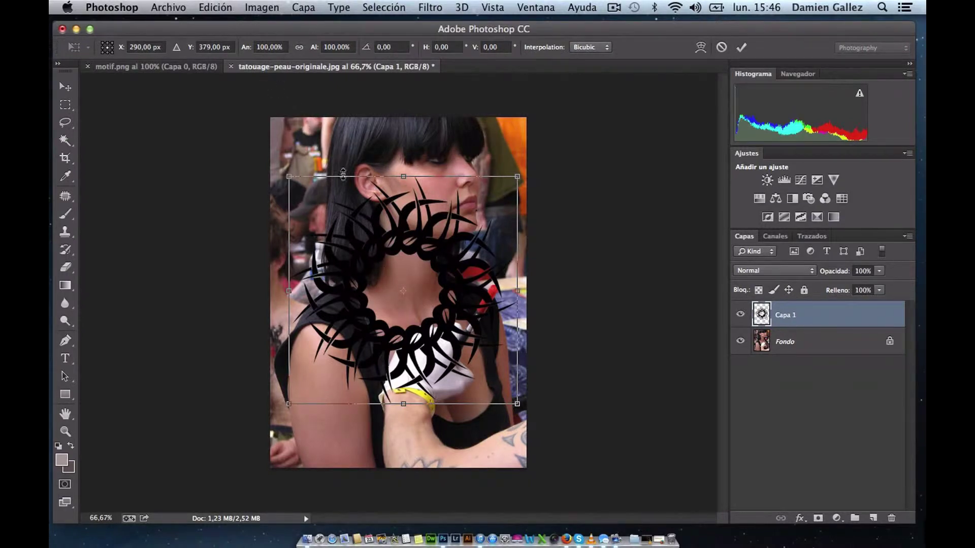
pyautogui.click(221, 13)
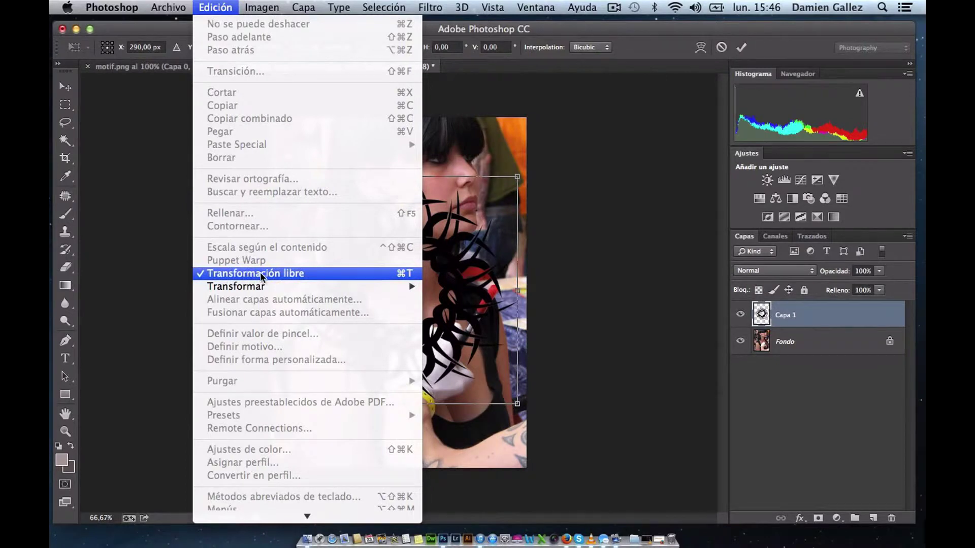
pyautogui.click(210, 276)
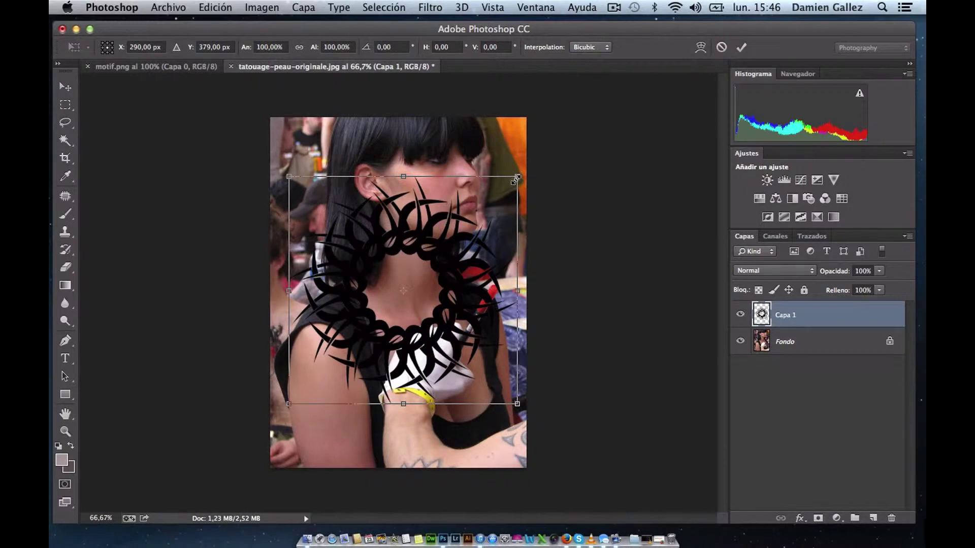
# Shrink the motif, move it onto the upper arm, slant it along the arm, and commit
pyautogui.moveTo(516, 179)
pyautogui.mouseDown()
pyautogui.moveTo(389, 319)
pyautogui.moveTo(359, 334)
pyautogui.mouseUp()
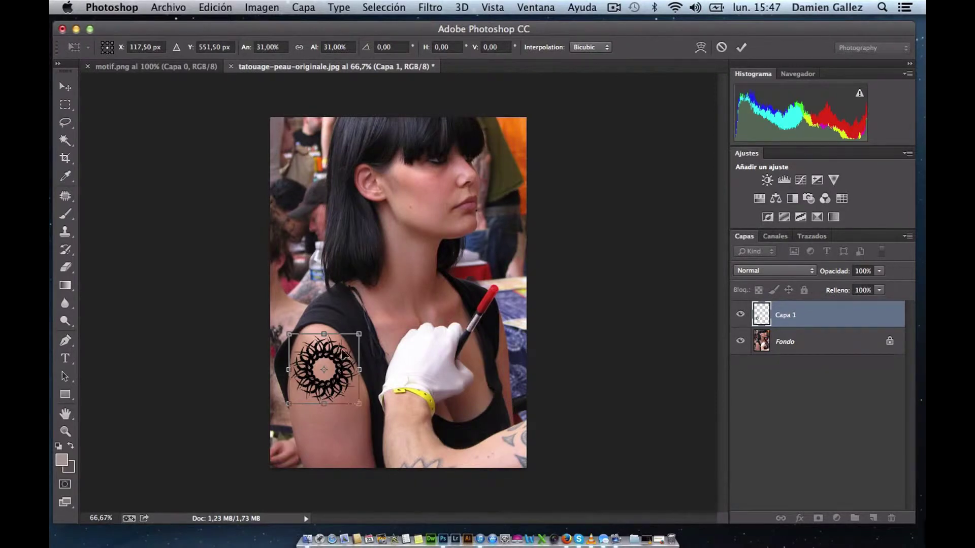
pyautogui.moveTo(343, 354); pyautogui.dragTo(344, 367)
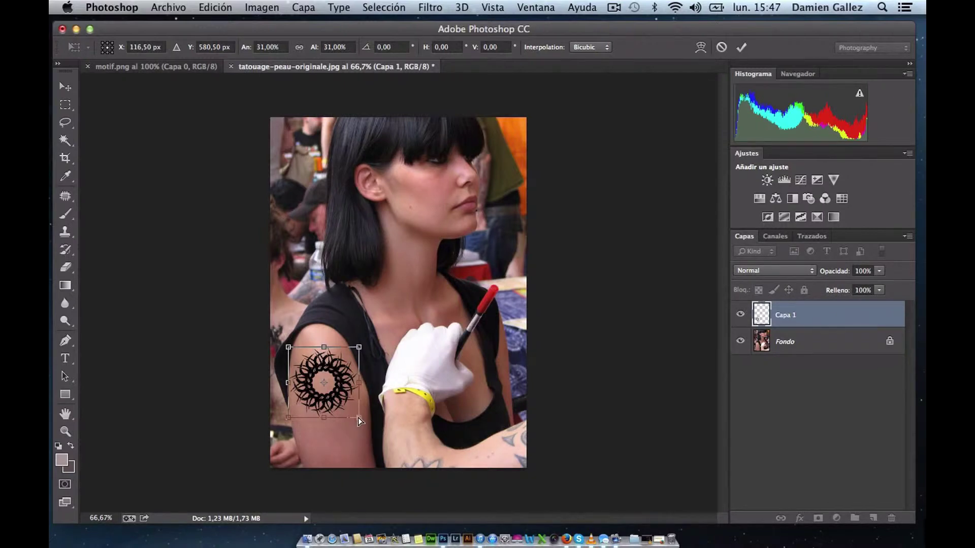
pyautogui.moveTo(360, 422)
pyautogui.mouseDown()
pyautogui.moveTo(391, 420)
pyautogui.moveTo(363, 416)
pyautogui.mouseUp()
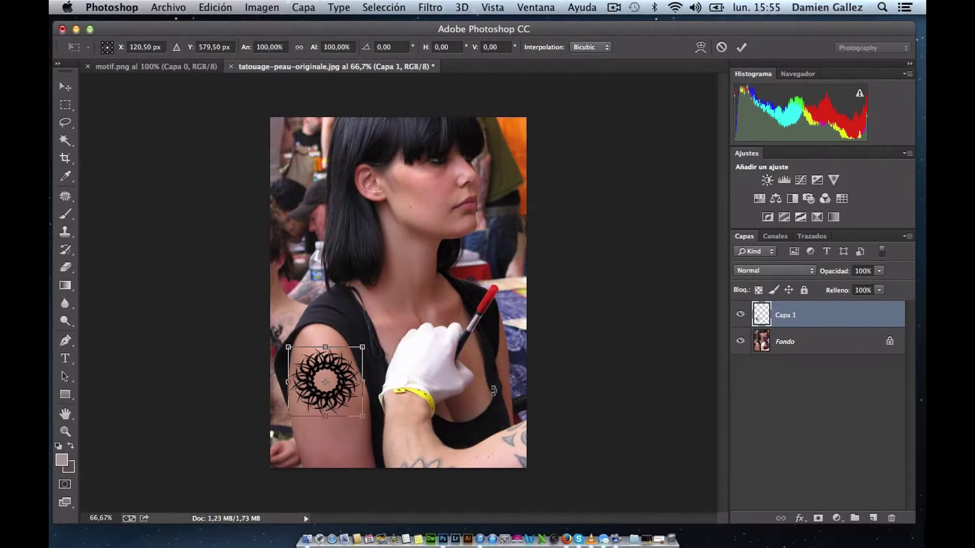
pyautogui.press('Return')
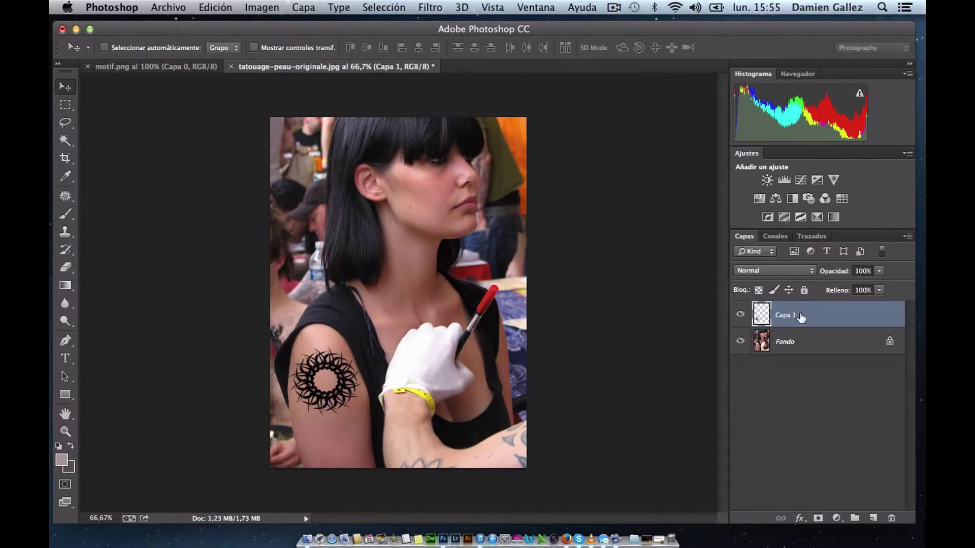
# Set Capa 1's blend mode to Luz suave (Soft Light)
pyautogui.click(767, 271)
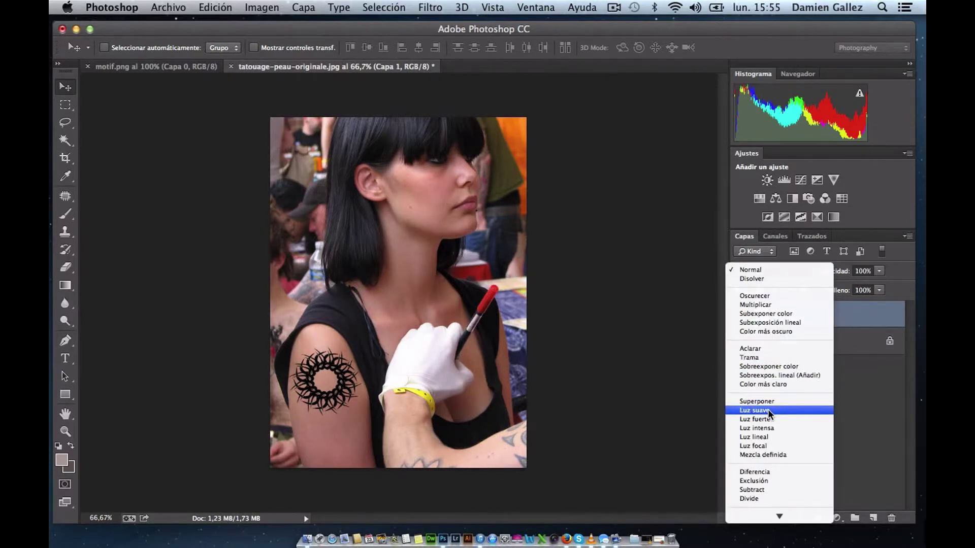
pyautogui.click(769, 411)
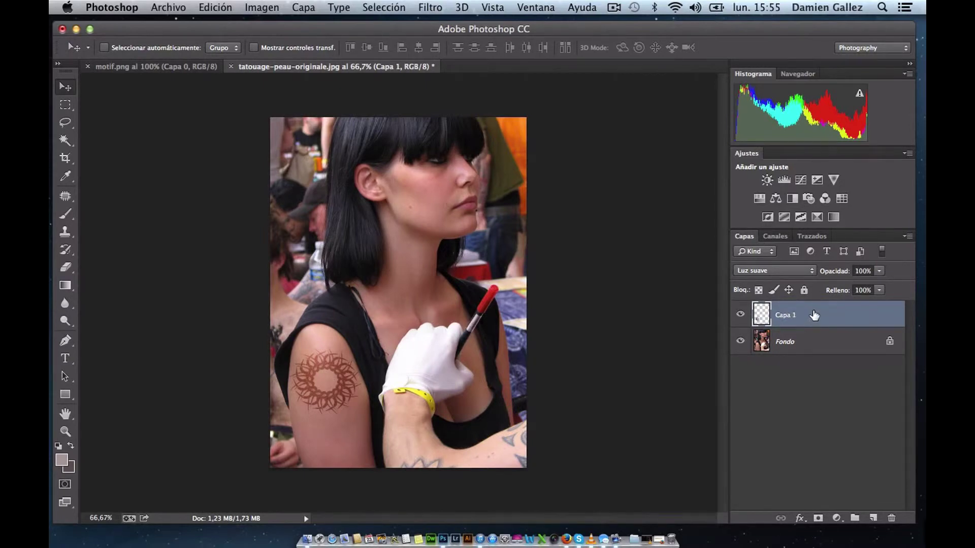
# Duplicate Capa 1 and set Capa 1 copia's blend mode to Saturación
pyautogui.moveTo(814, 315); pyautogui.dragTo(874, 519)
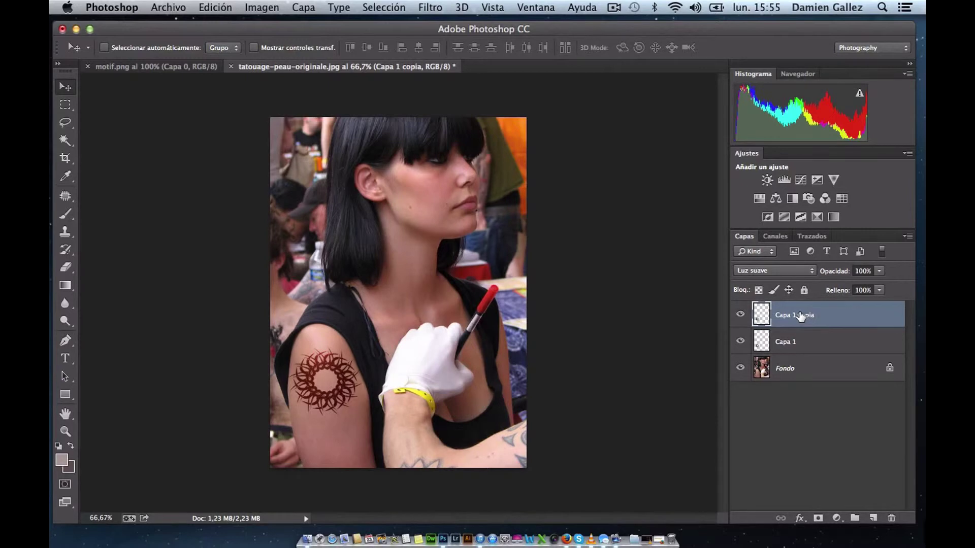
pyautogui.click(784, 275)
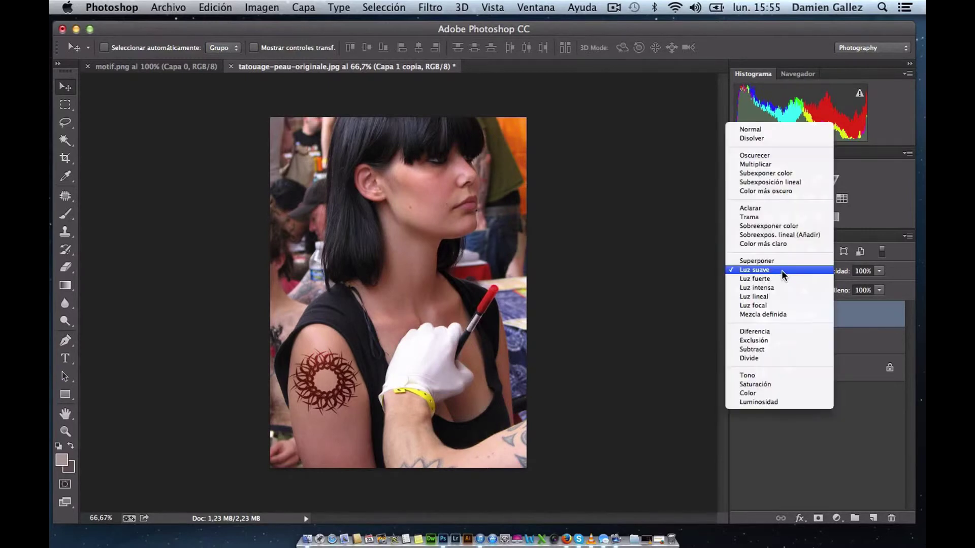
pyautogui.click(777, 384)
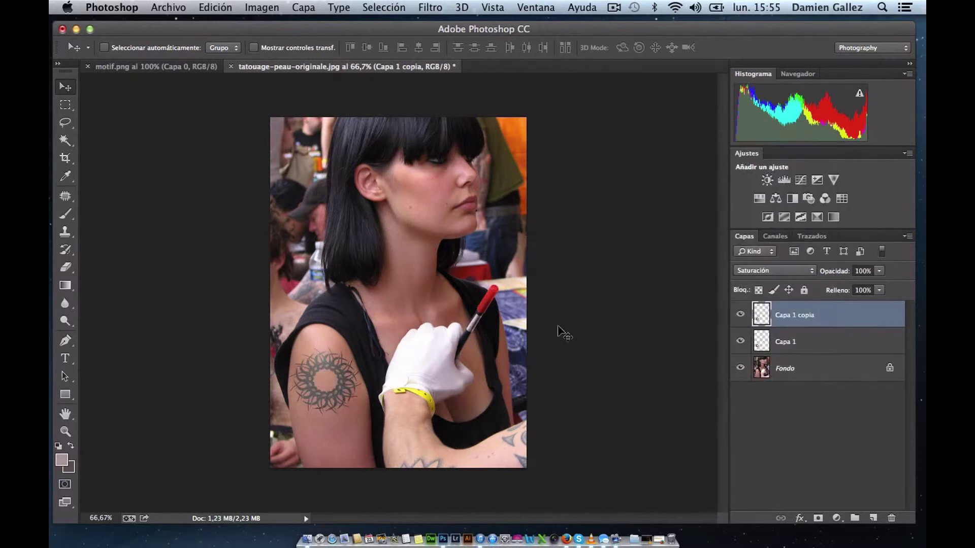